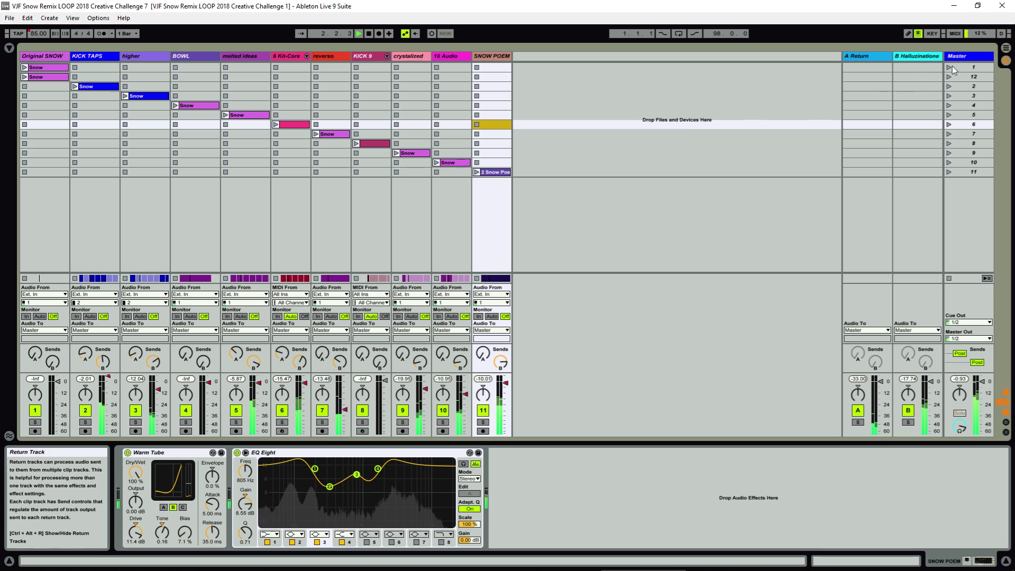
Step: Switch to the Arrangement View and look over all tracks down to SNOW POEM during playback
{"action": "left_click", "coordinate": [1006, 48]}
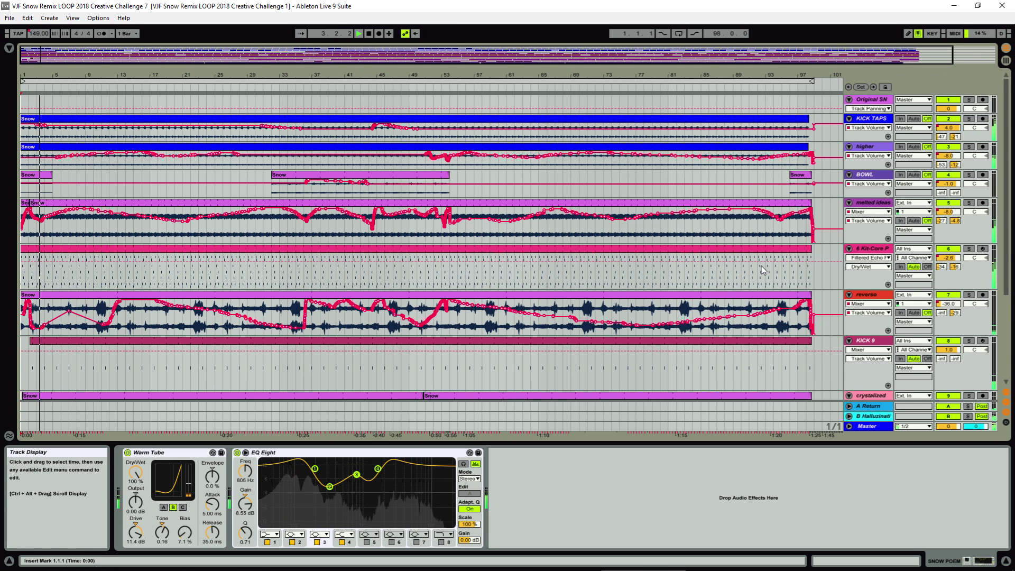
{"action": "scroll", "coordinate": [762, 271], "scroll_direction": "down", "scroll_amount": 5}
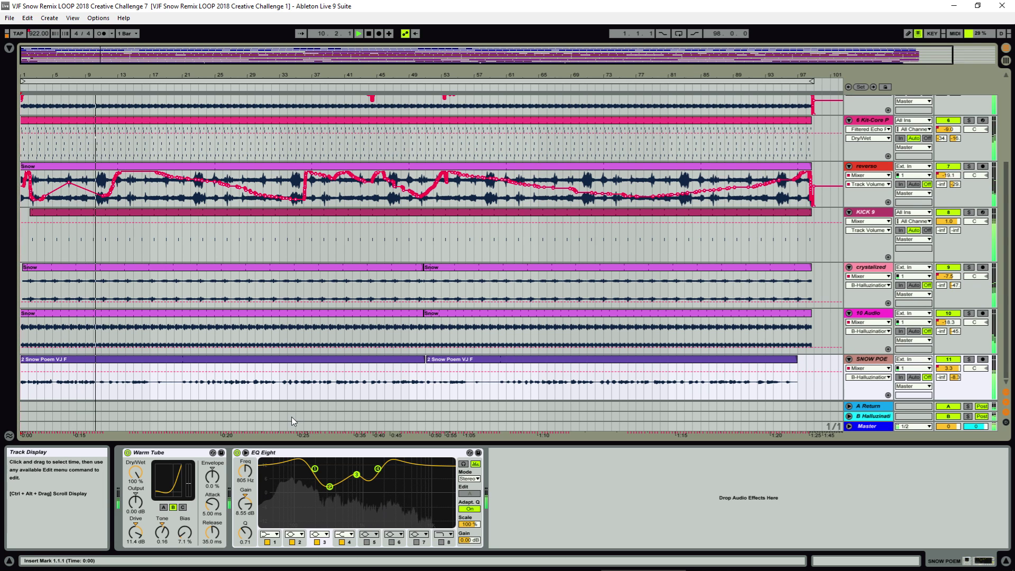
{"action": "scroll", "coordinate": [240, 380], "scroll_direction": "up", "scroll_amount": 5}
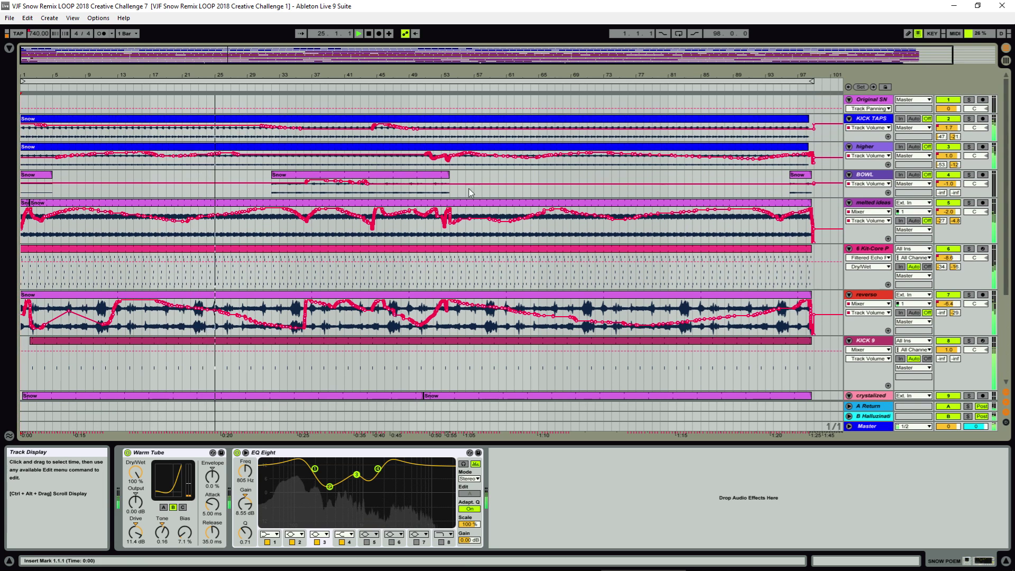
Step: Open the clips on the KICK TAPS, higher, BOWL and melted ideas tracks to examine their sample and loop settings
{"action": "double_click", "coordinate": [472, 119]}
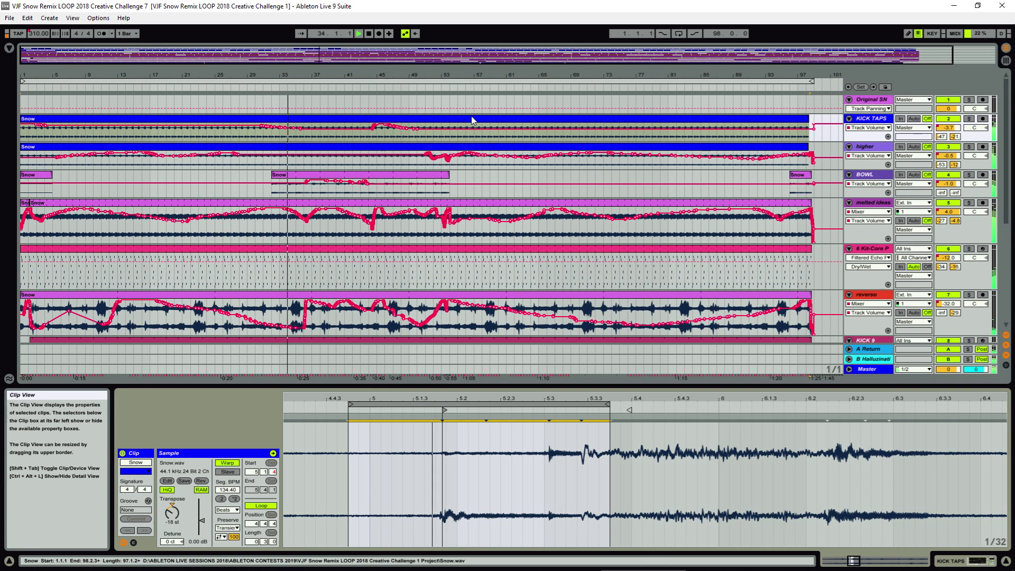
{"action": "left_click", "coordinate": [474, 152]}
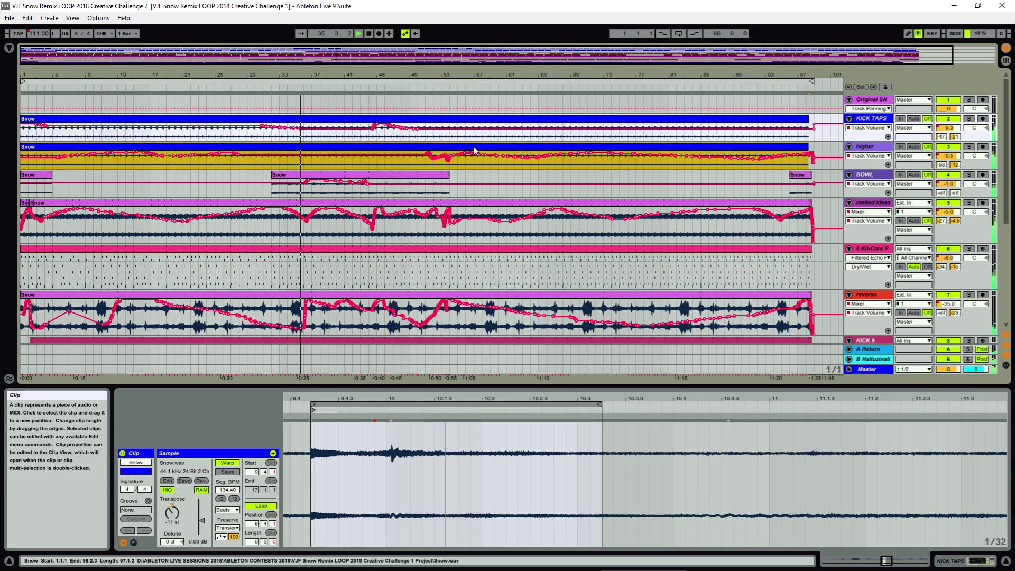
{"action": "left_click", "coordinate": [423, 177]}
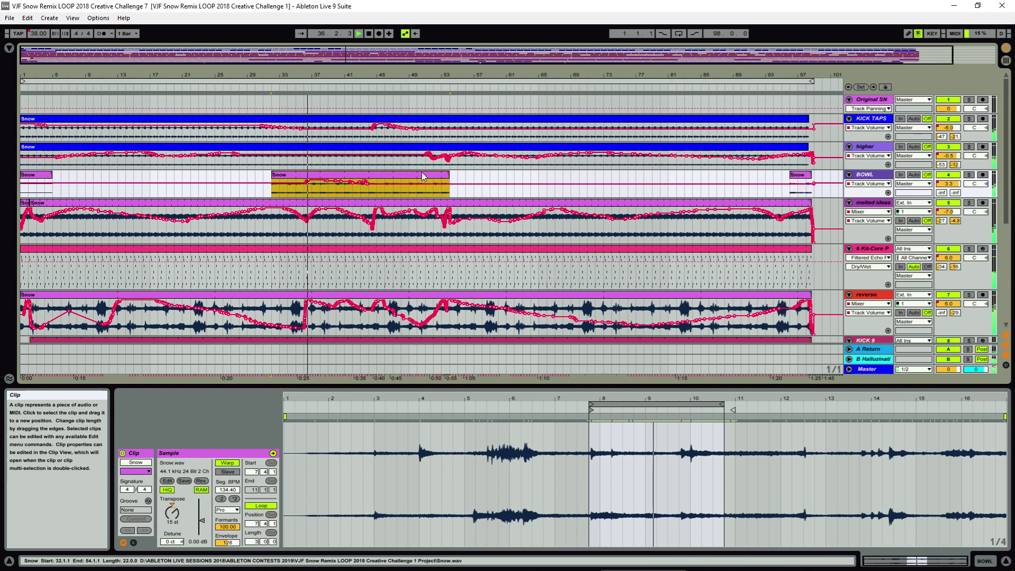
{"action": "left_click", "coordinate": [423, 201]}
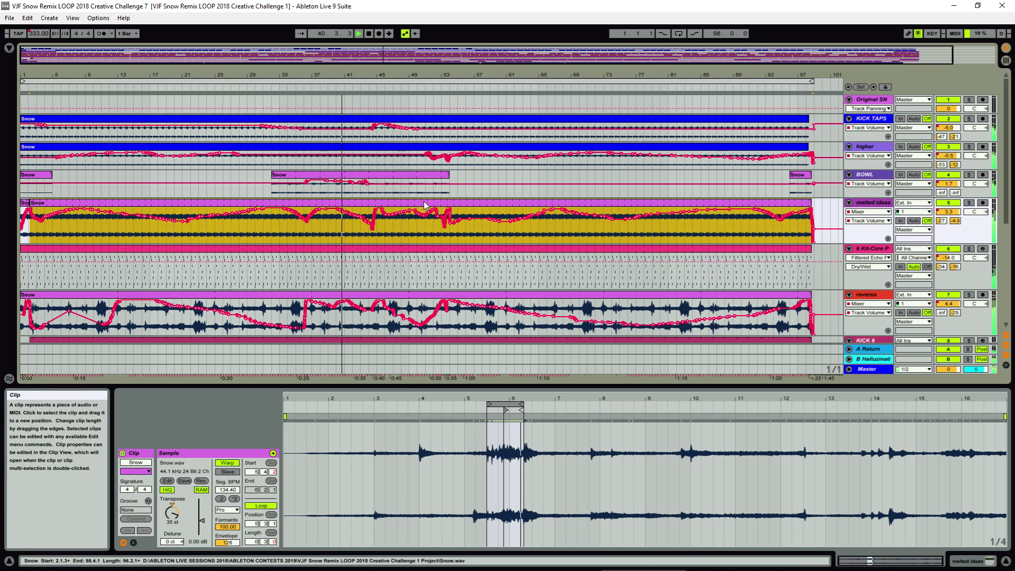
Step: Open the 6 Kit-Core percussion clip and look through its MIDI notes
{"action": "left_click", "coordinate": [424, 251]}
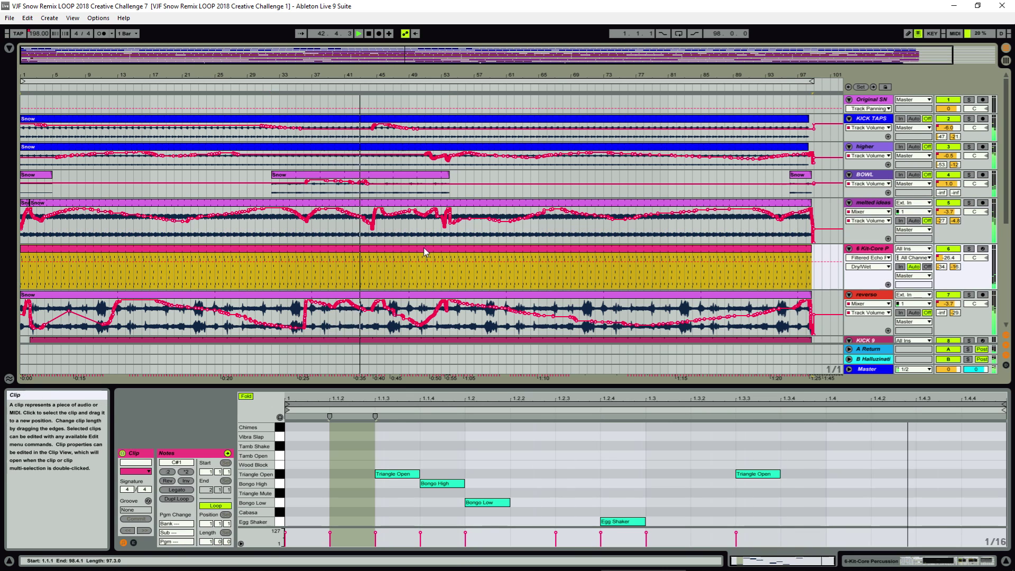
{"action": "scroll", "coordinate": [473, 433], "scroll_direction": "down", "scroll_amount": 3}
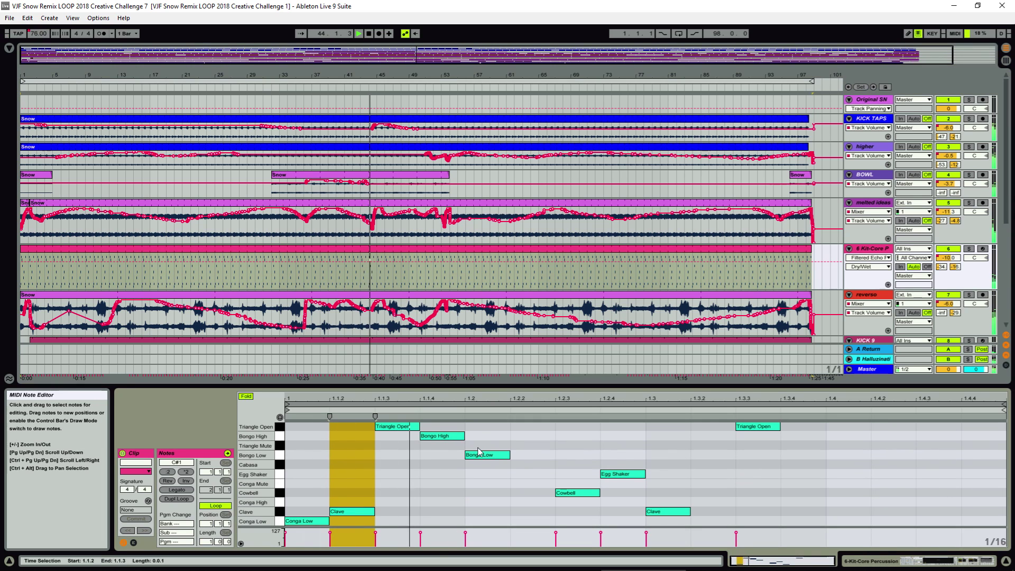
{"action": "left_click", "coordinate": [427, 250]}
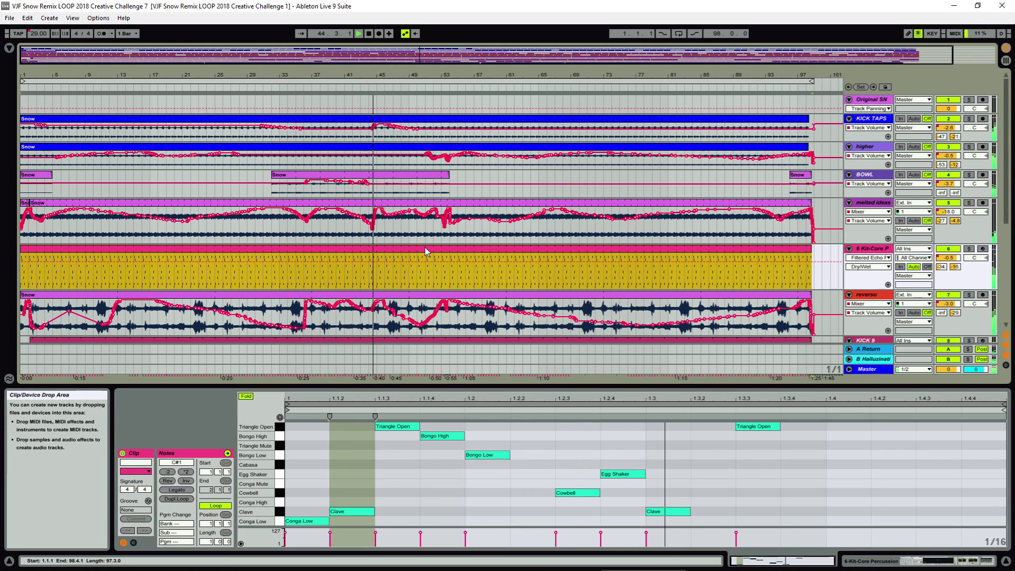
{"action": "left_click", "coordinate": [441, 435]}
Step: Examine the waveform of the reverso clip and the kick pattern in the KICK 9 clip
{"action": "left_click", "coordinate": [428, 307]}
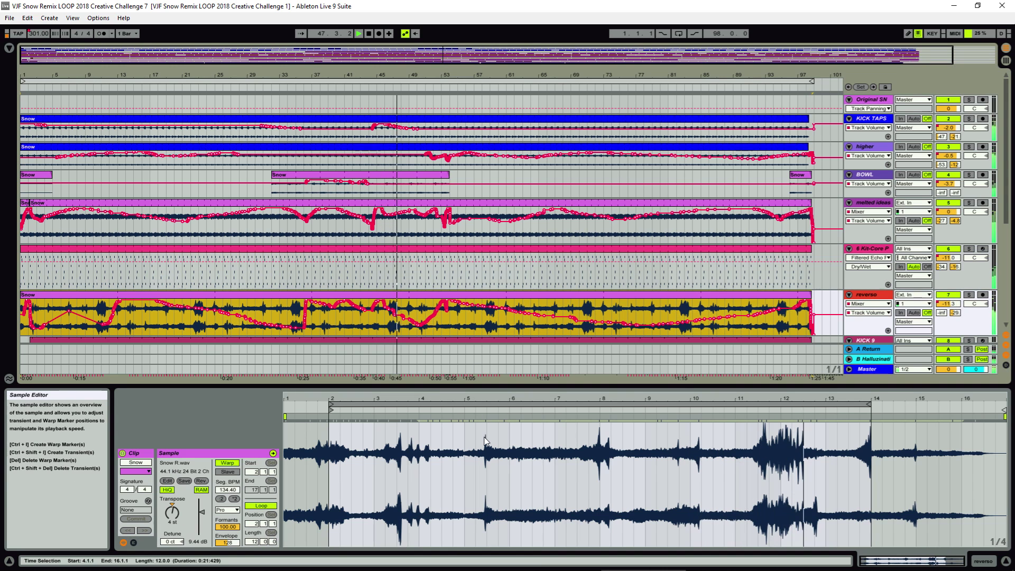
{"action": "scroll", "coordinate": [804, 334], "scroll_direction": "down", "scroll_amount": 5}
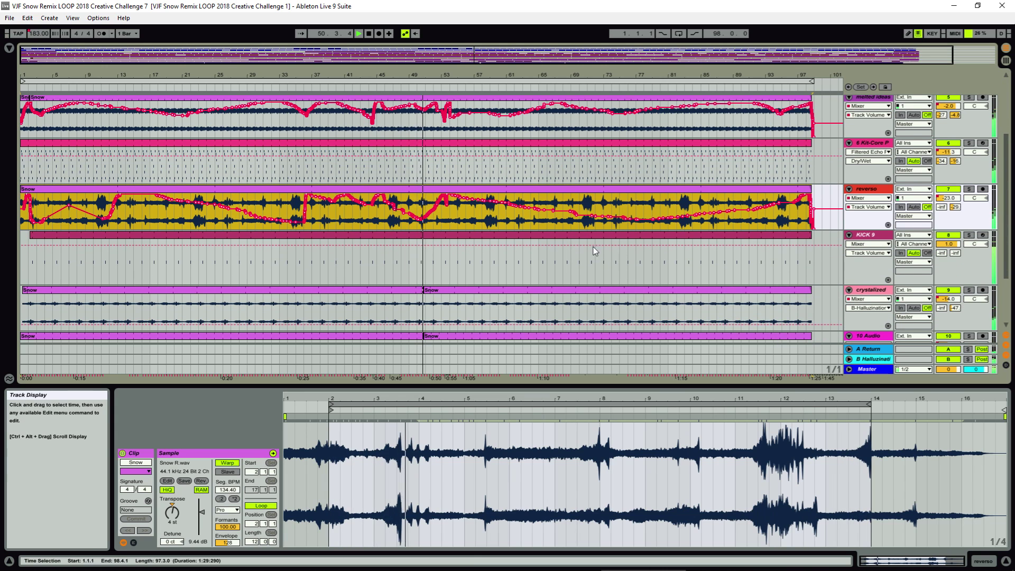
{"action": "left_click", "coordinate": [594, 251]}
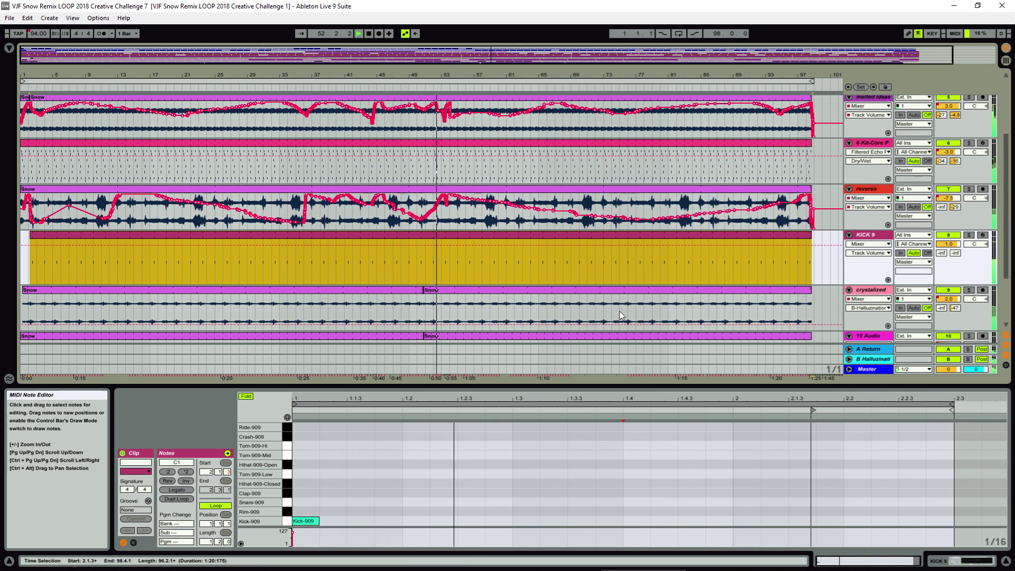
{"action": "scroll", "coordinate": [622, 315], "scroll_direction": "down", "scroll_amount": 2}
{"action": "scroll", "coordinate": [623, 314], "scroll_direction": "down", "scroll_amount": 1}
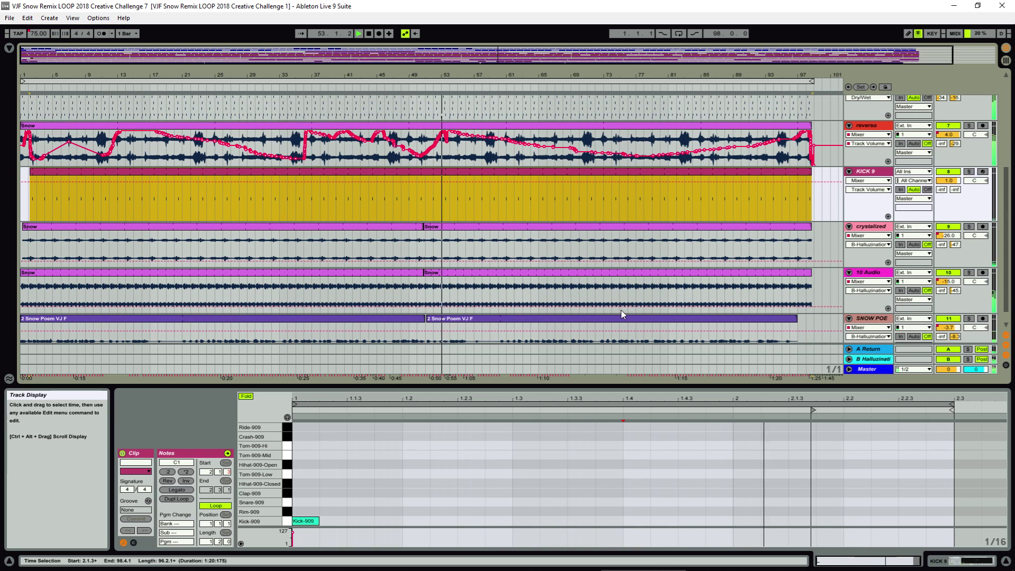
Step: Open the second Snow clips on the crystalized and 10 Audio tracks to examine their sample settings
{"action": "left_click", "coordinate": [662, 228]}
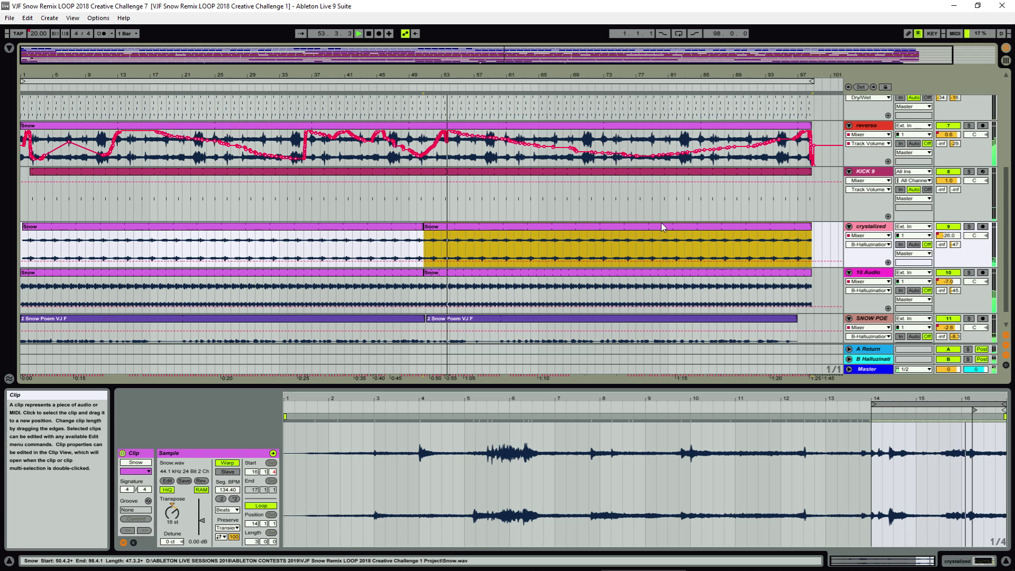
{"action": "double_click", "coordinate": [661, 225]}
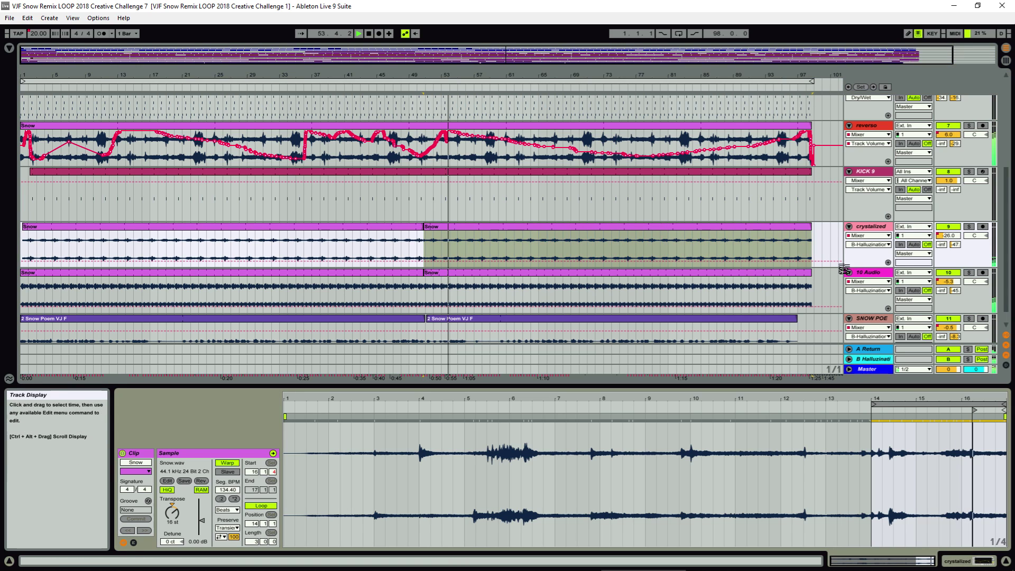
{"action": "left_click", "coordinate": [771, 279]}
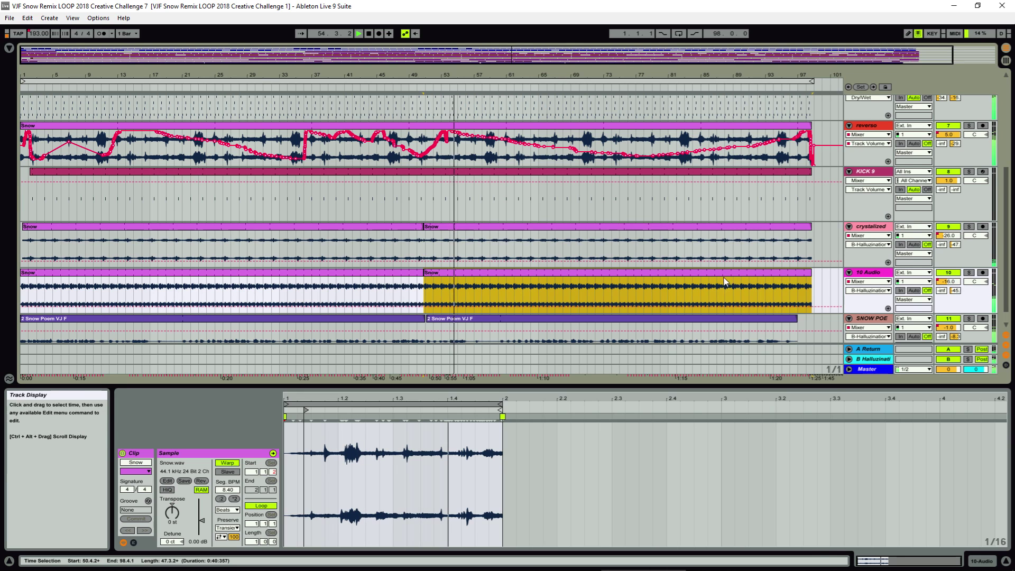
Step: Open the second Snow Poem clip on the SNOW POEM track and view its whole waveform
{"action": "scroll", "coordinate": [719, 280], "scroll_direction": "down", "scroll_amount": 1}
{"action": "double_click", "coordinate": [563, 305]}
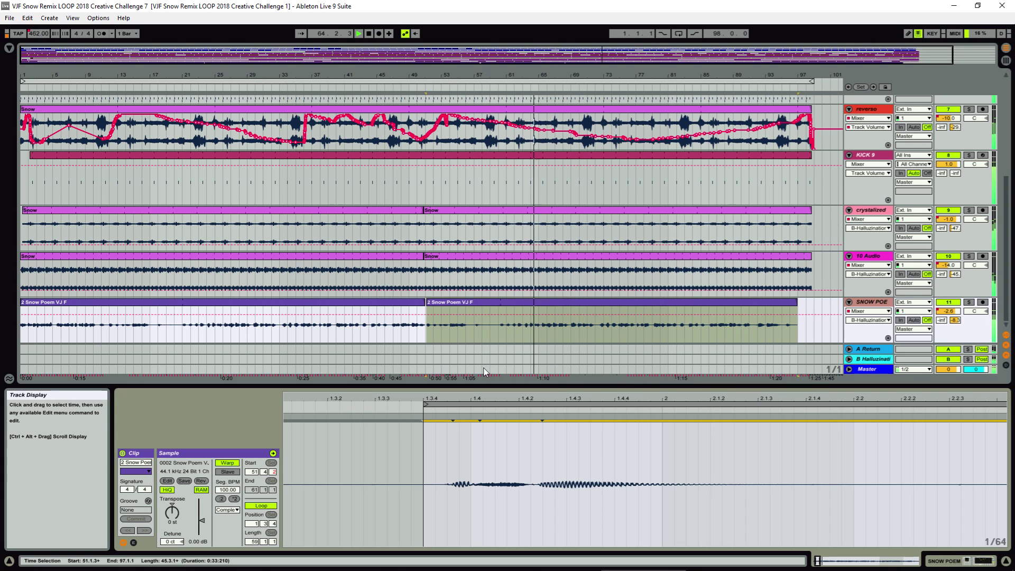
{"action": "left_click_drag", "start_coordinate": [587, 396], "coordinate": [587, 364]}
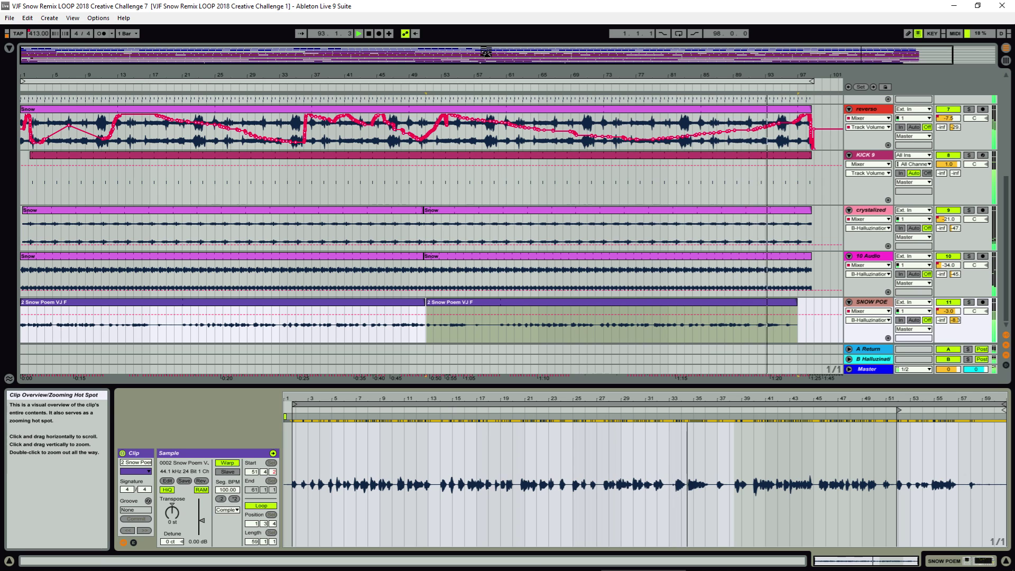
Step: Return playback to the song start, turn off warping for the first Snow Poem clip, and re-enable it while keeping the clip's current timing
{"action": "double_click", "coordinate": [370, 34]}
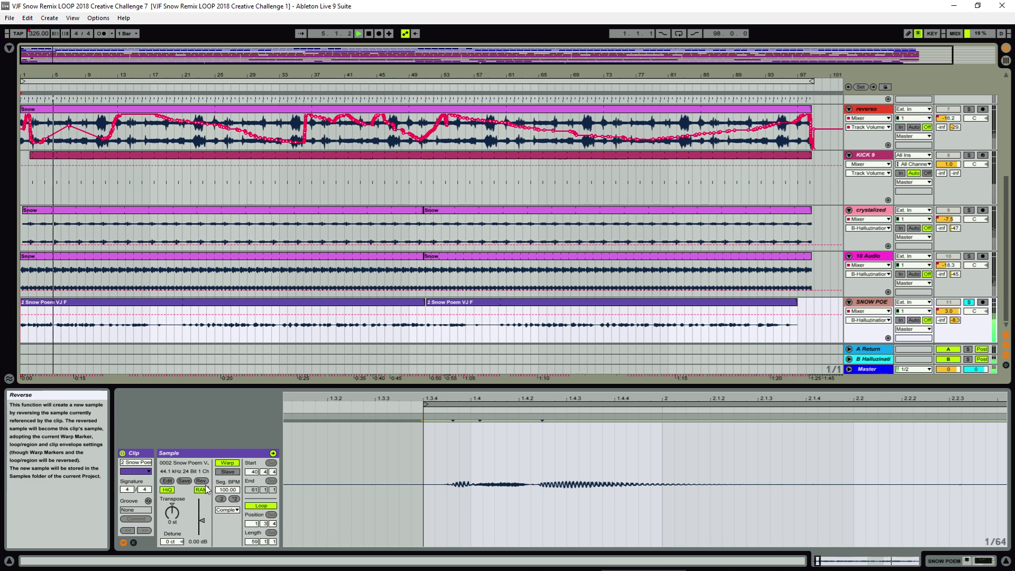
{"action": "left_click", "coordinate": [226, 463]}
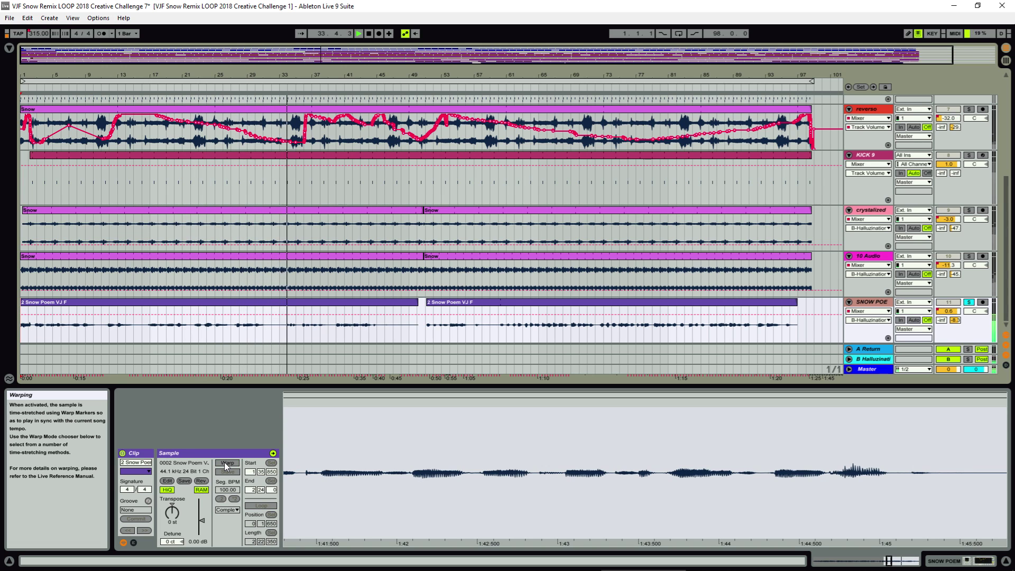
{"action": "left_click", "coordinate": [226, 463]}
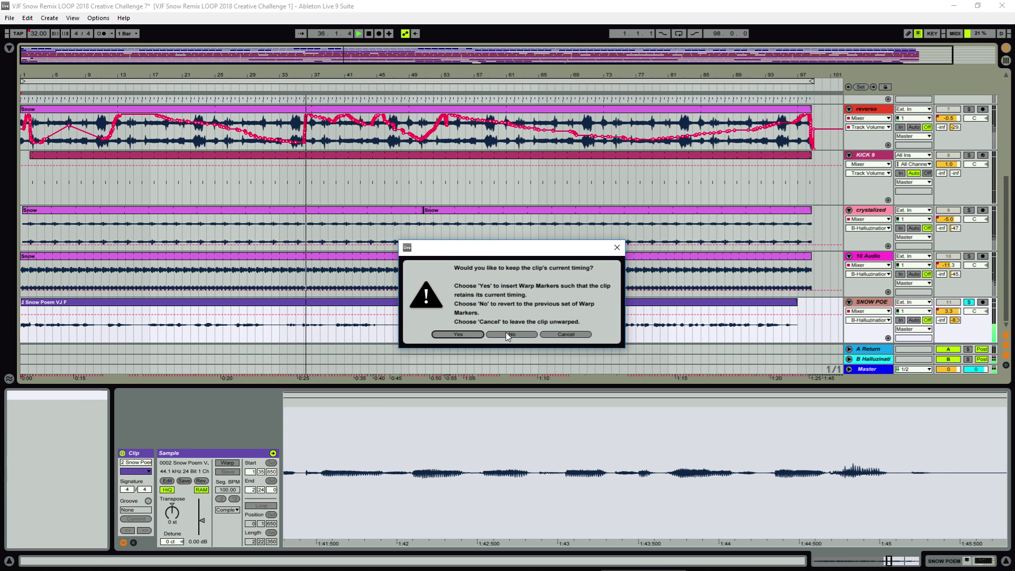
{"action": "left_click", "coordinate": [457, 334]}
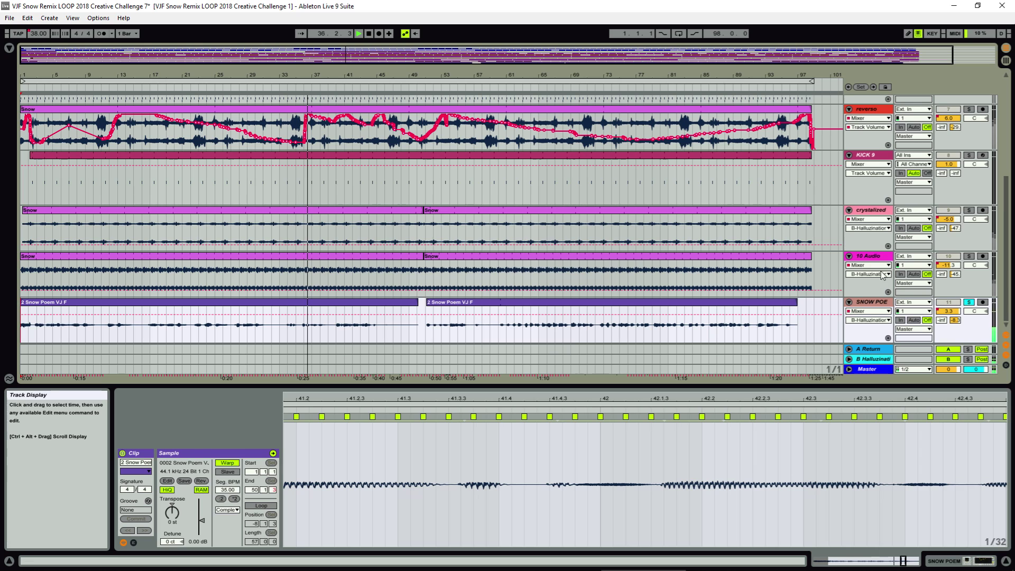
Step: Solo the 10 Audio, crystalized, KICK 9 and reverso tracks one at a time, and open the reverso clip
{"action": "left_click", "coordinate": [968, 256]}
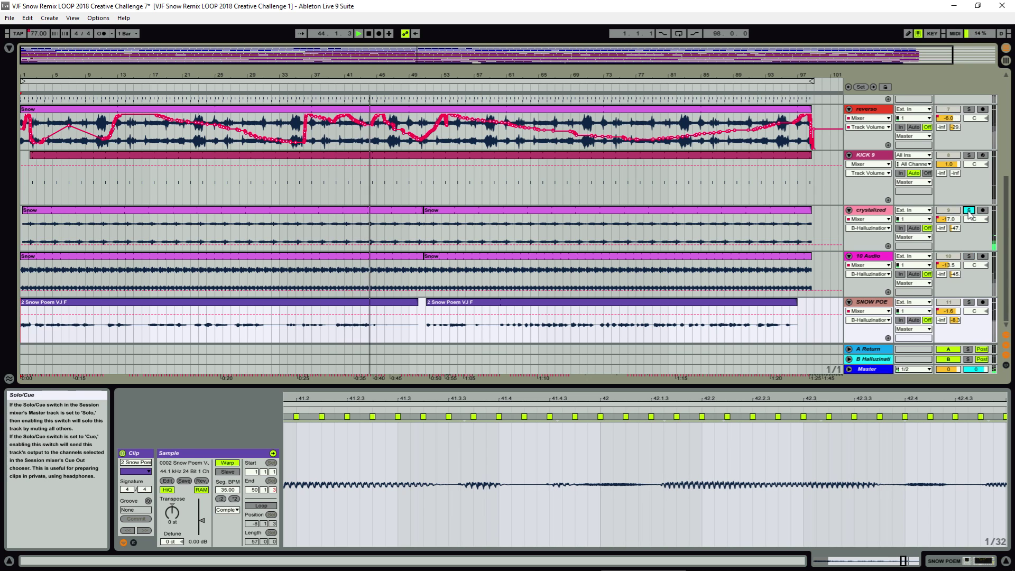
{"action": "scroll", "coordinate": [972, 216], "scroll_direction": "up", "scroll_amount": 3}
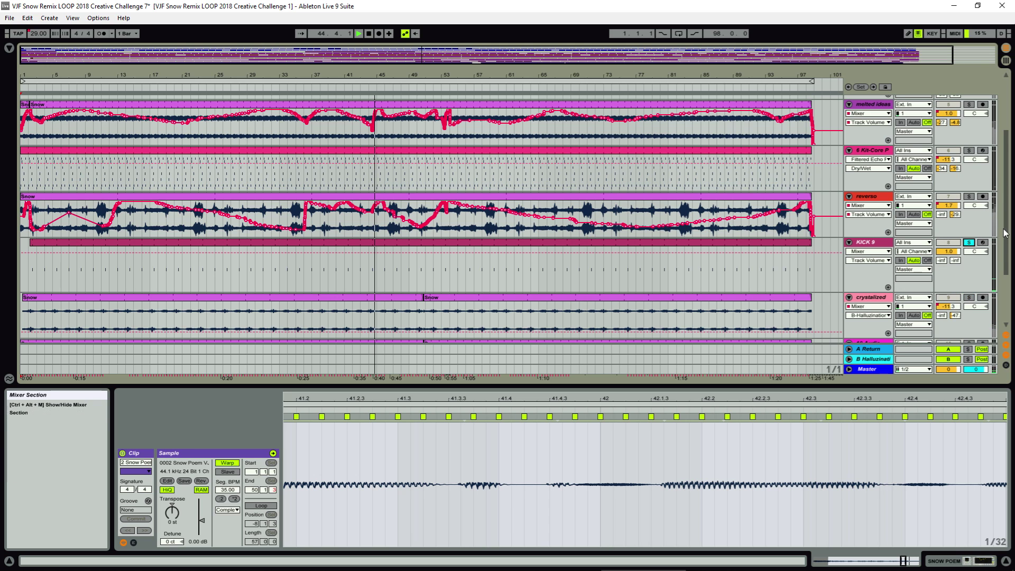
{"action": "left_click", "coordinate": [969, 196]}
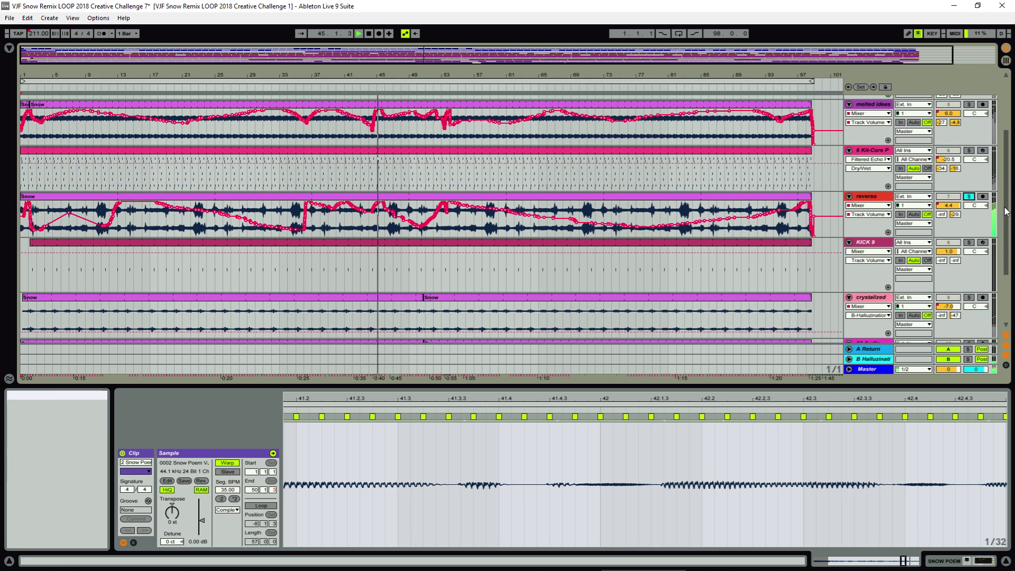
{"action": "left_click_drag", "start_coordinate": [1006, 211], "coordinate": [1004, 178]}
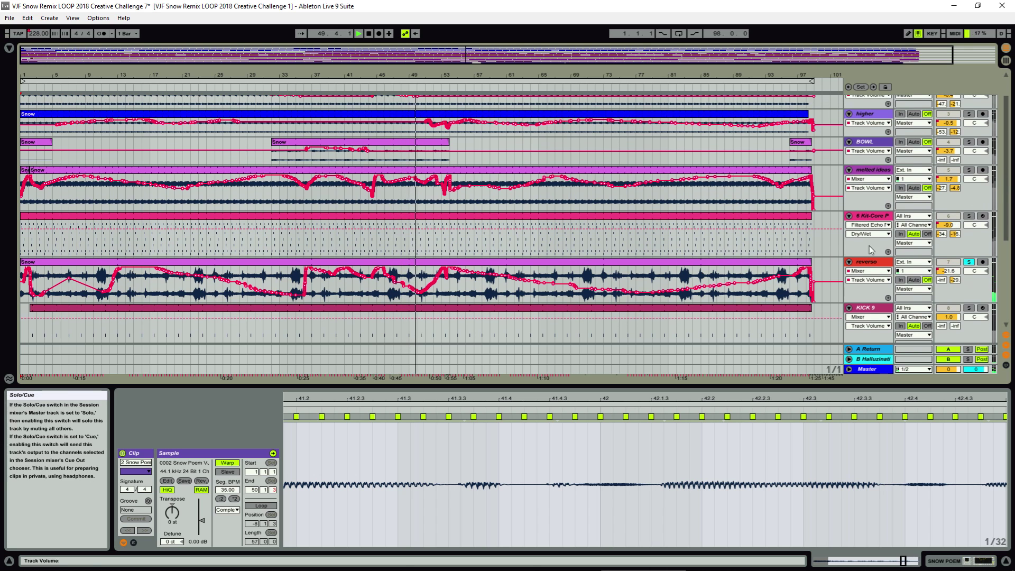
{"action": "left_click", "coordinate": [614, 262]}
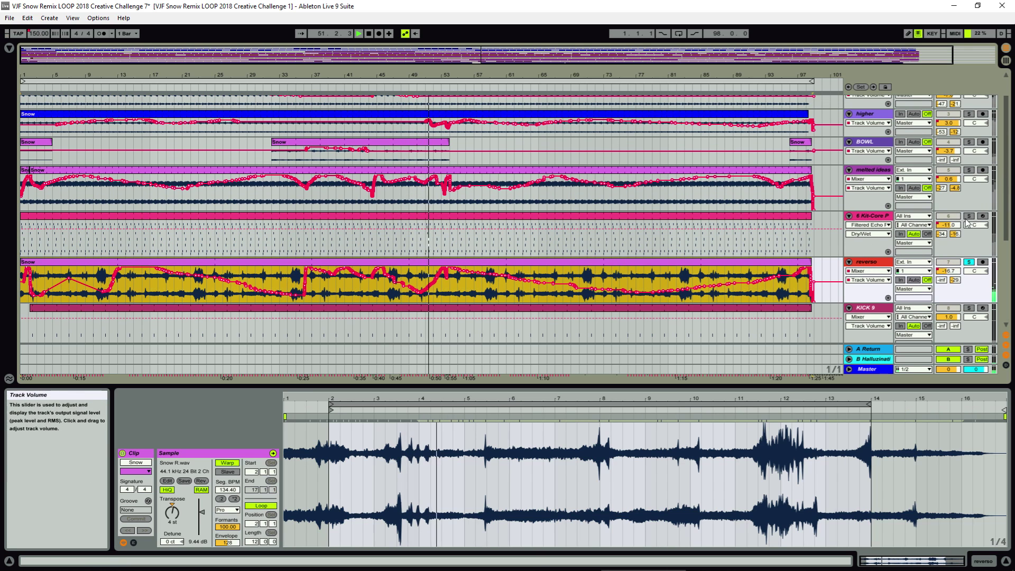
Step: Solo the 6 Kit-Core percussion track and show the MIDI notes of its clip
{"action": "left_click", "coordinate": [680, 229]}
{"action": "left_click", "coordinate": [680, 225]}
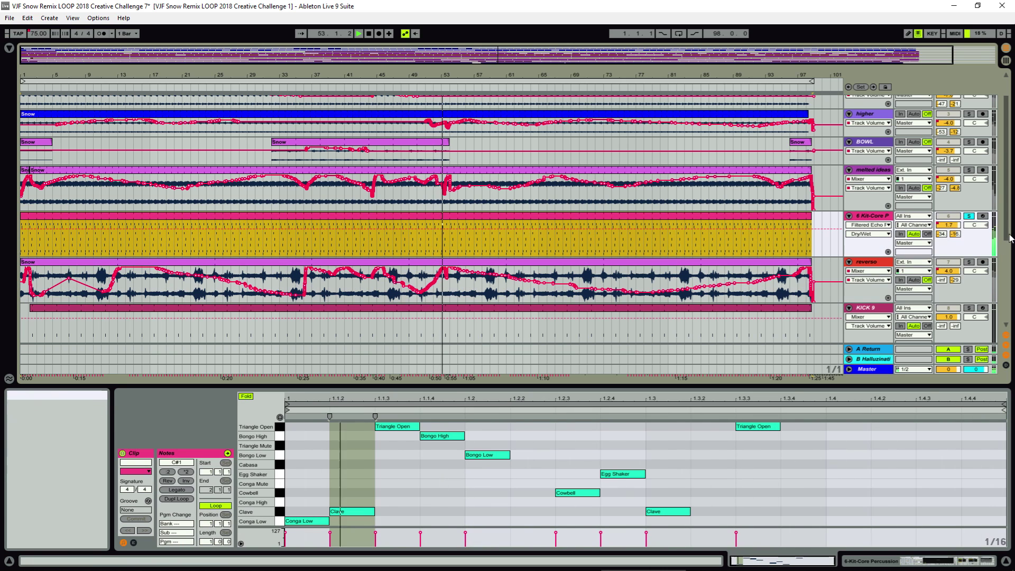
{"action": "left_click_drag", "start_coordinate": [1006, 231], "coordinate": [1006, 211]}
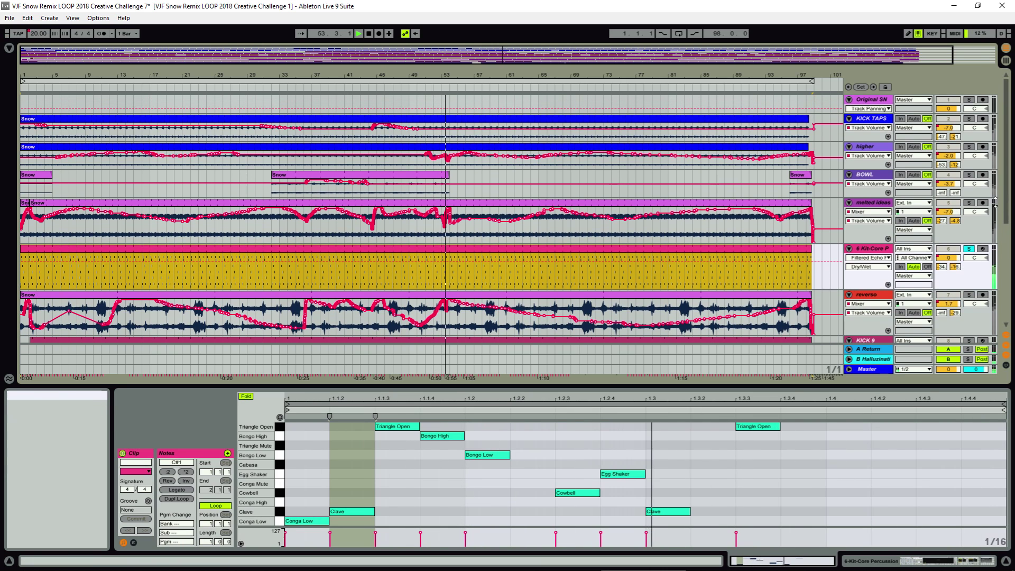
Step: Solo melted ideas and view its clip, and audition the BOWL track alone from about bar 38
{"action": "left_click", "coordinate": [969, 203]}
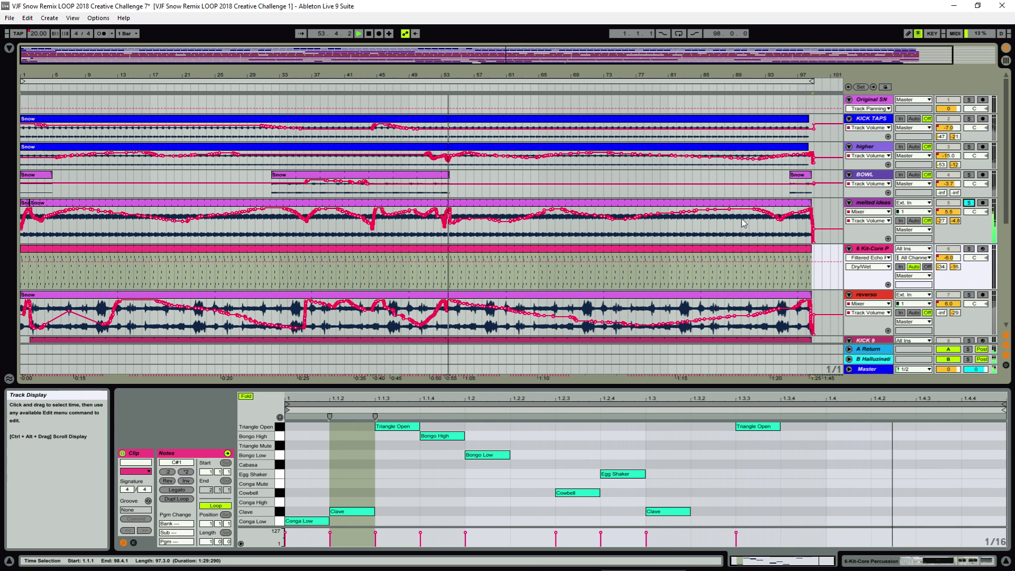
{"action": "left_click", "coordinate": [675, 204]}
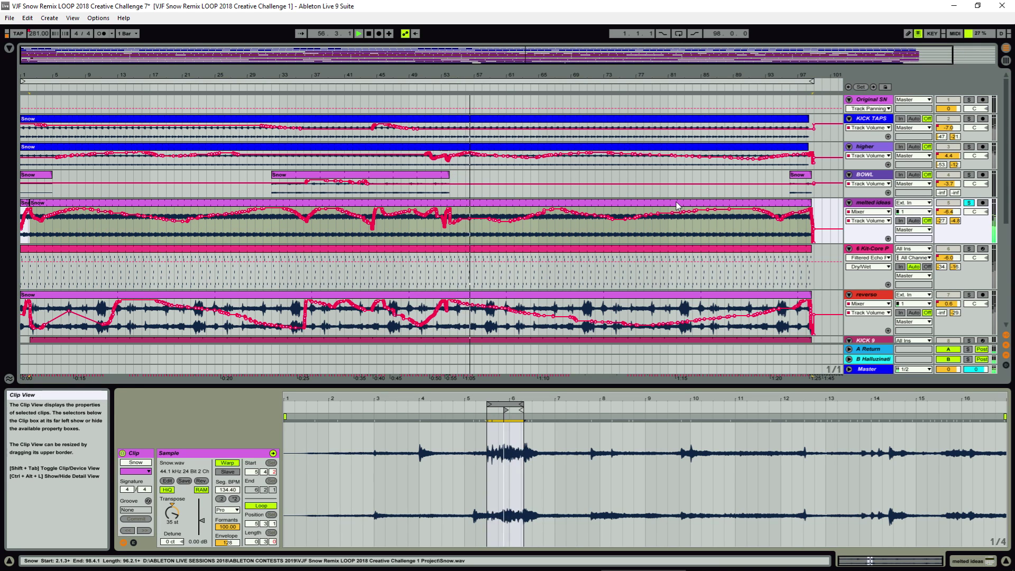
{"action": "left_click", "coordinate": [969, 174]}
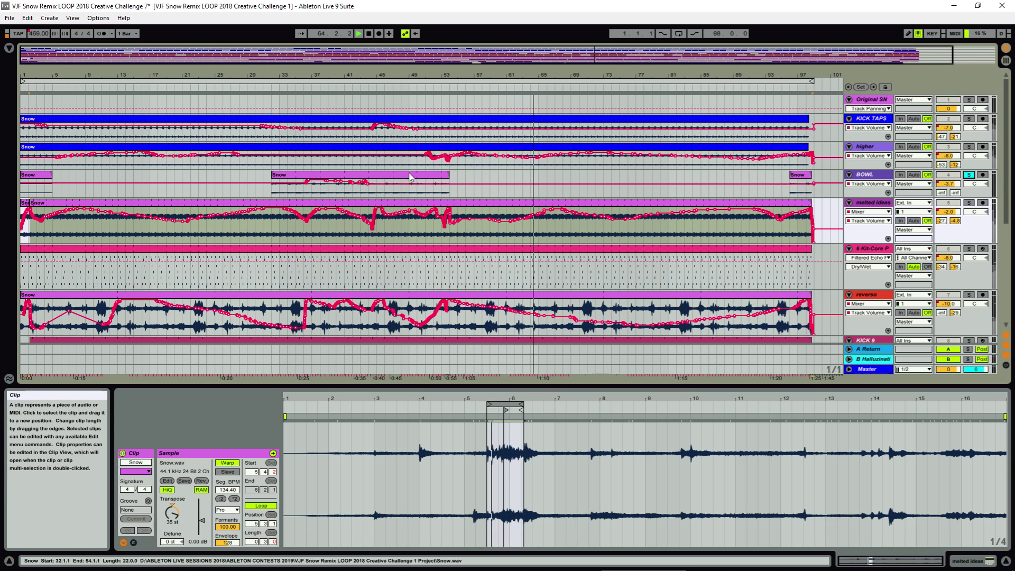
{"action": "left_click", "coordinate": [325, 89]}
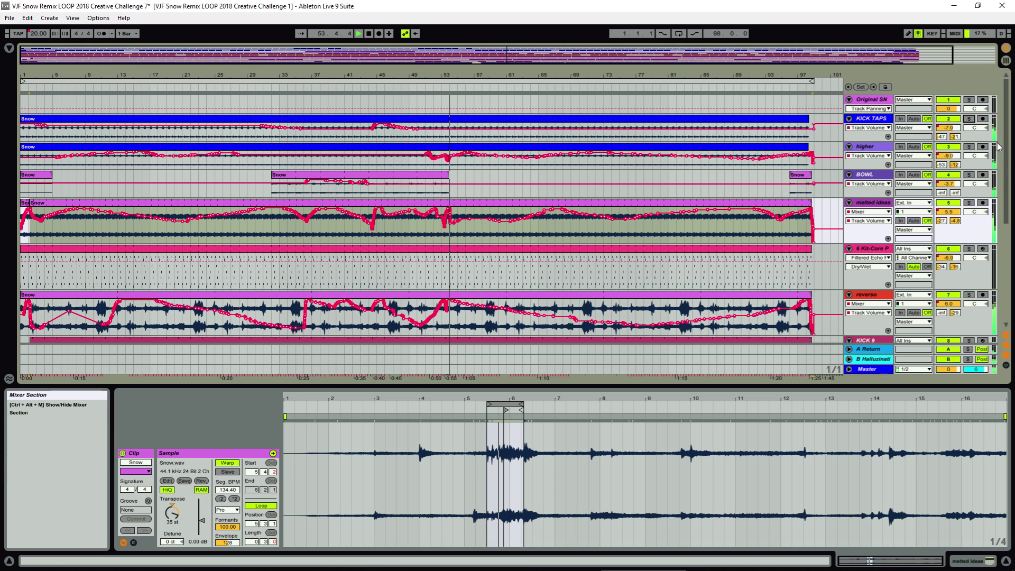
Step: Look over the tracks from reverso to SNOW POEM while the arrangement plays to its end, and stop playback
{"action": "scroll", "coordinate": [1006, 151], "scroll_direction": "down", "scroll_amount": 6}
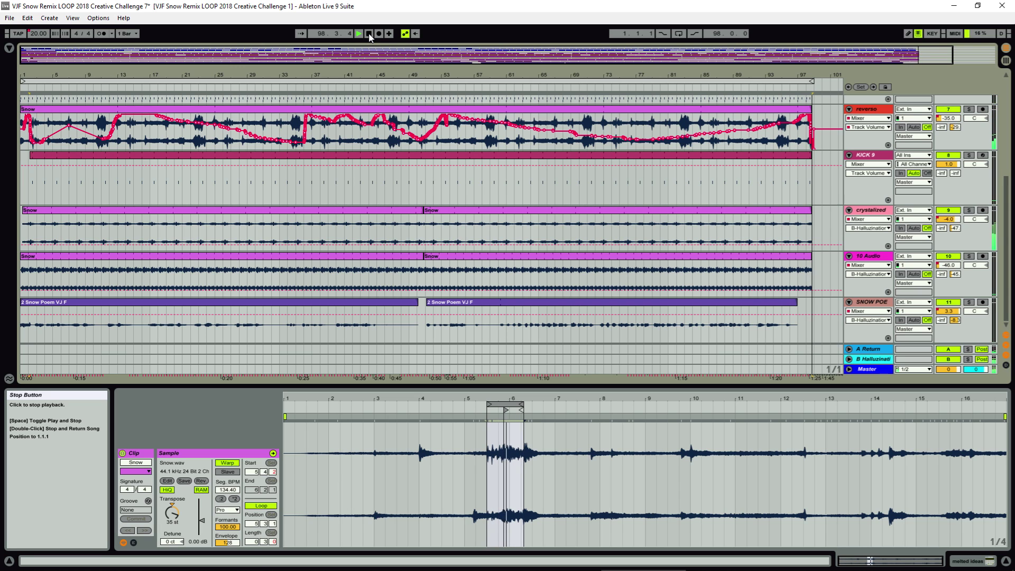
{"action": "left_click", "coordinate": [369, 34]}
{"action": "mouse_move", "coordinate": [588, 569]}
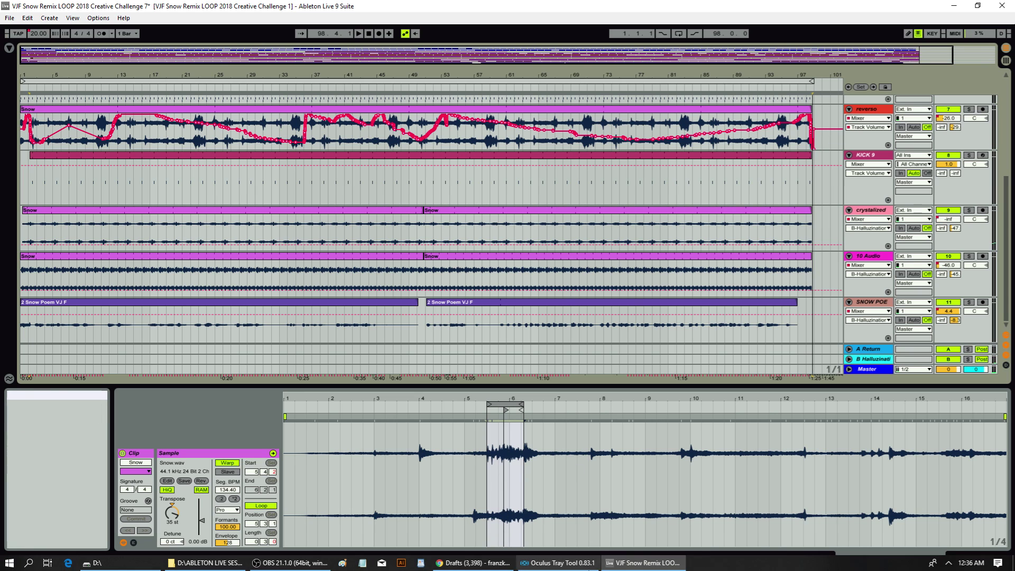